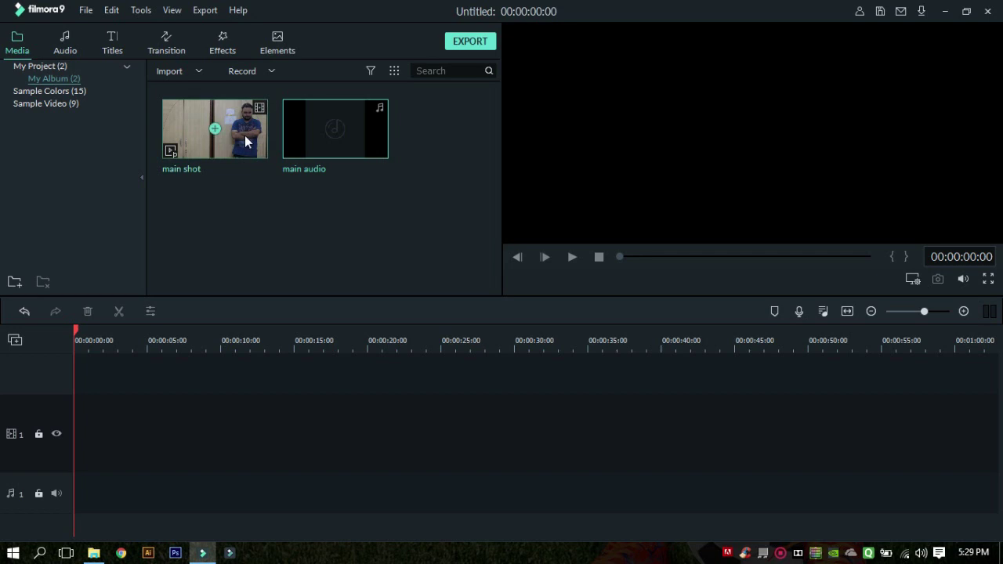
- Place the main shot clip on video track 1 and a second copy above it on track 2, and preview the footage
{"action": "left_click_drag", "start_coordinate": [233, 123], "coordinate": [79, 453]}
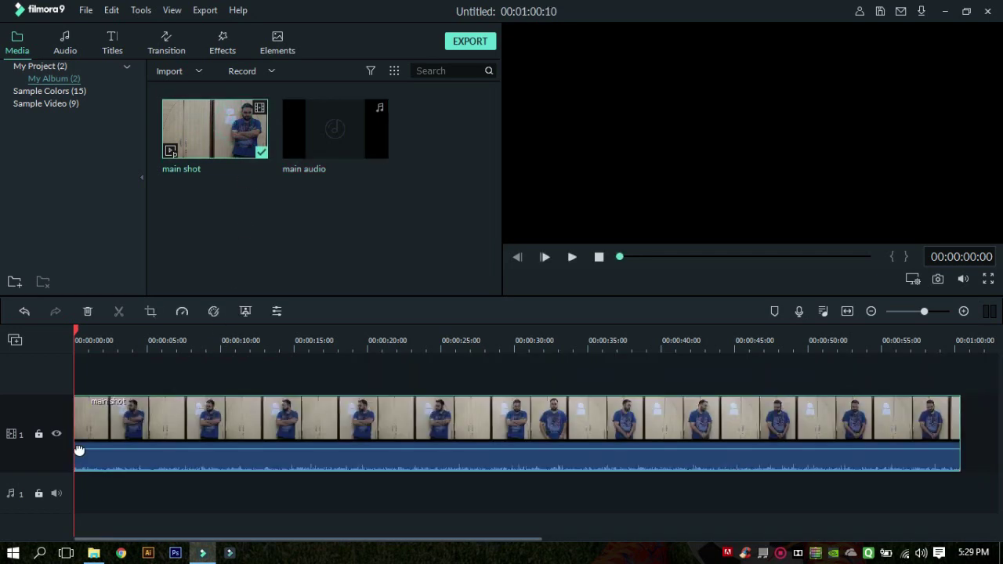
{"action": "left_click_drag", "start_coordinate": [224, 128], "coordinate": [70, 383]}
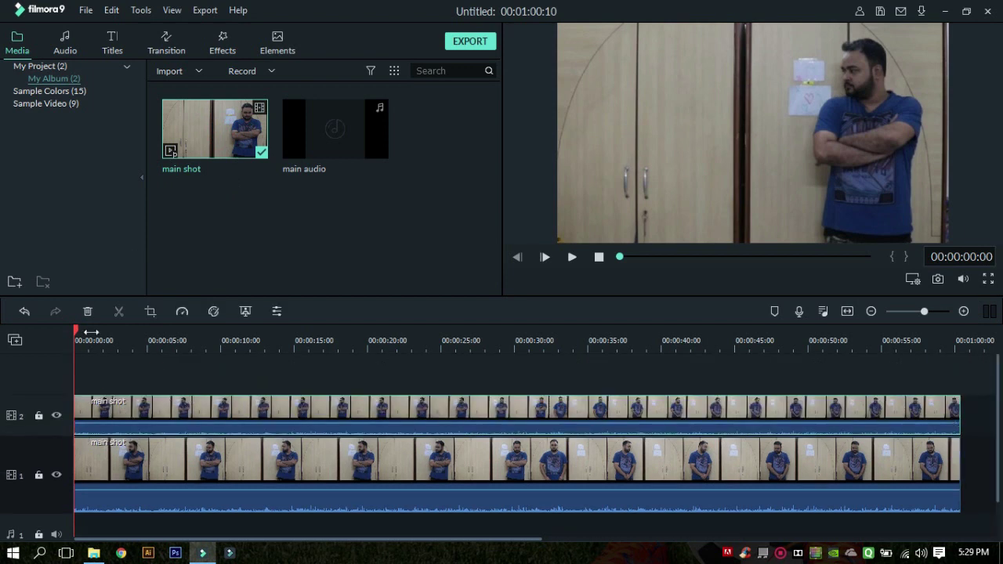
{"action": "left_click_drag", "start_coordinate": [76, 333], "coordinate": [295, 336]}
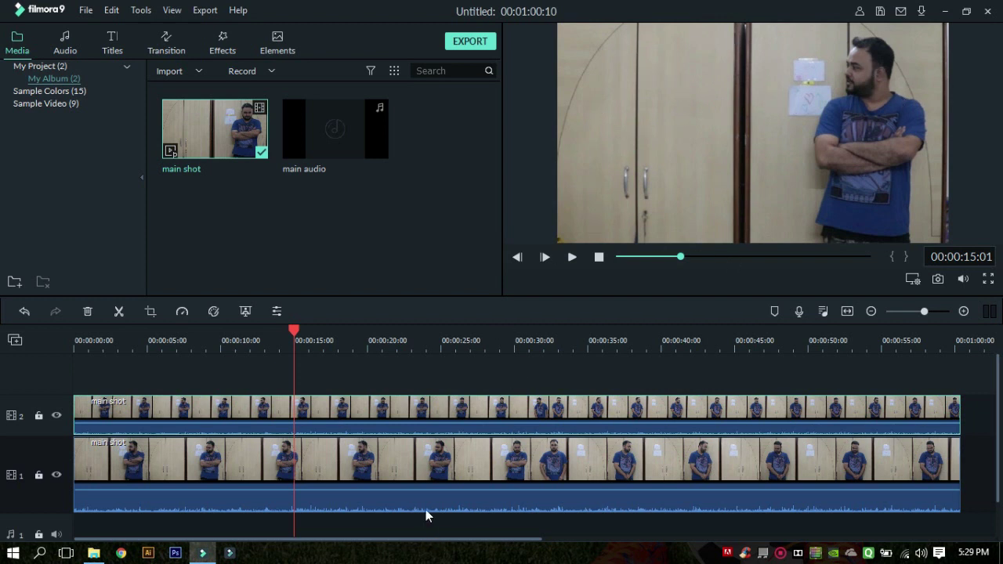
{"action": "left_click_drag", "start_coordinate": [296, 339], "coordinate": [138, 335]}
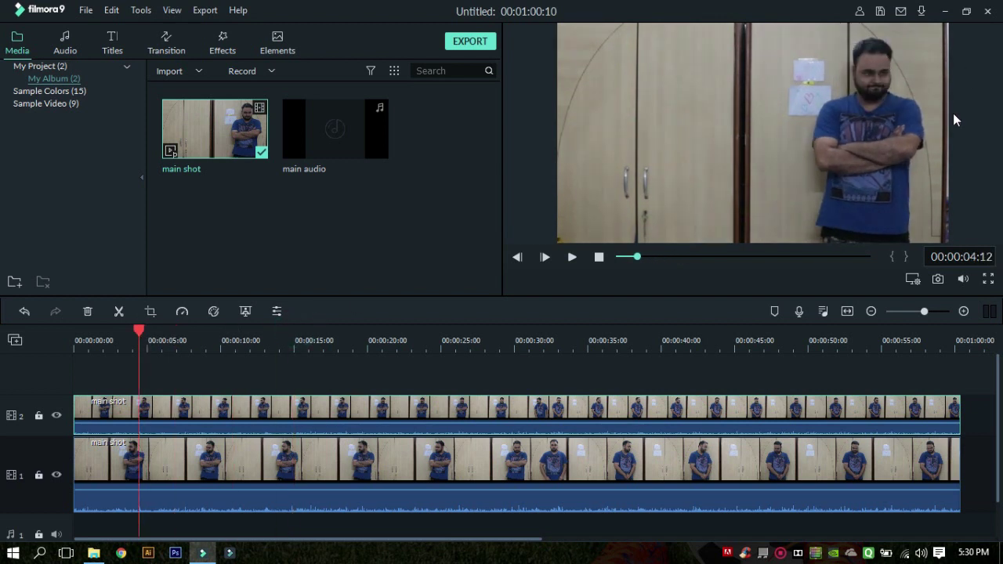
- Crop the track 1 clip with a Custom ratio to 678 x 720, keeping the right half with the man
{"action": "left_click", "coordinate": [209, 465]}
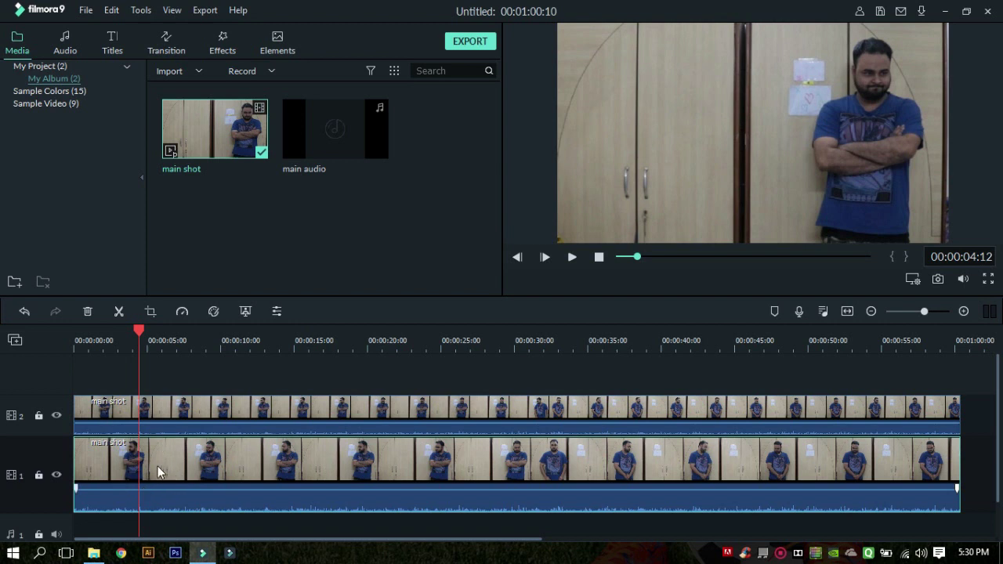
{"action": "right_click", "coordinate": [158, 463]}
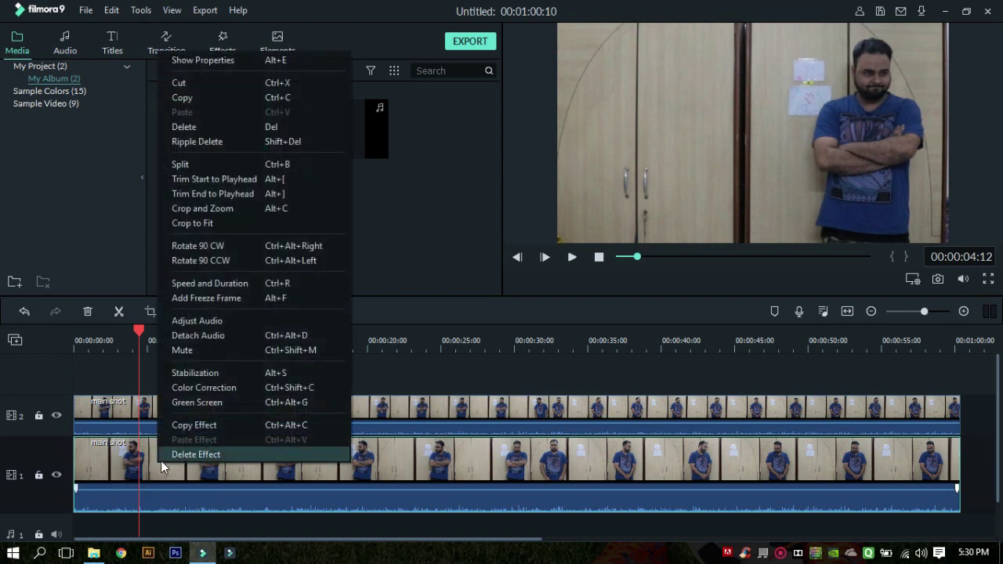
{"action": "left_click", "coordinate": [224, 211]}
{"action": "left_click", "coordinate": [320, 414]}
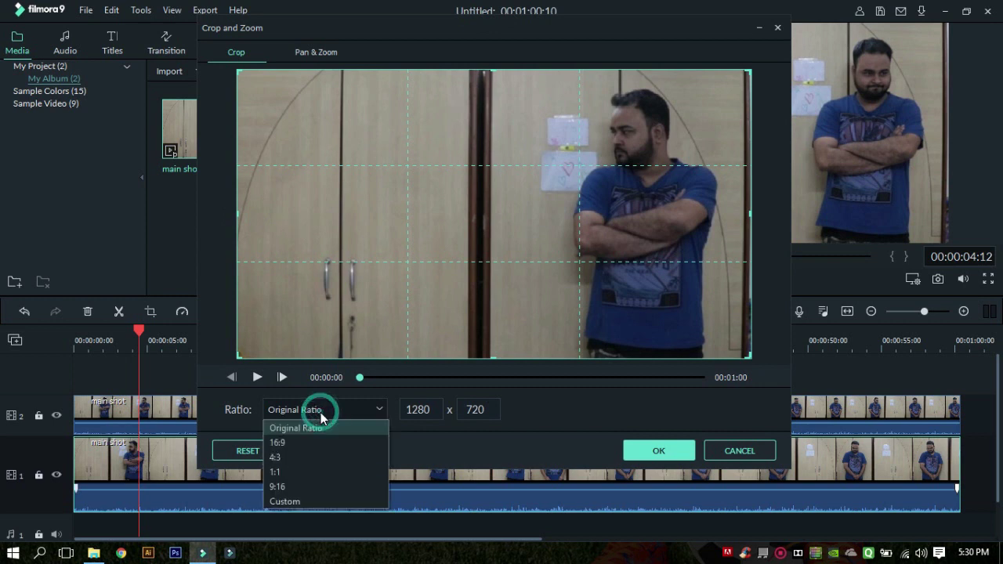
{"action": "left_click", "coordinate": [318, 500]}
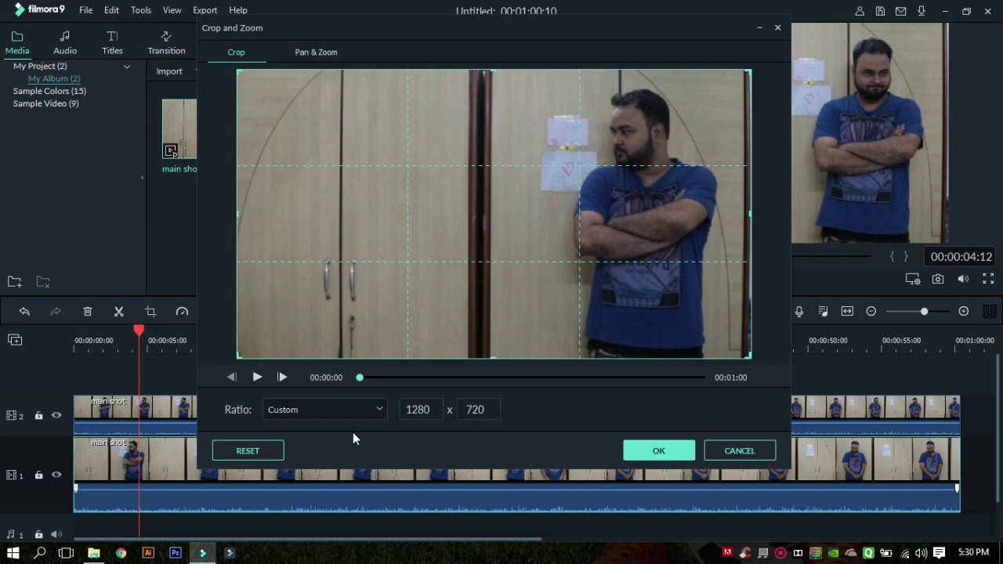
{"action": "left_click_drag", "start_coordinate": [236, 214], "coordinate": [479, 218]}
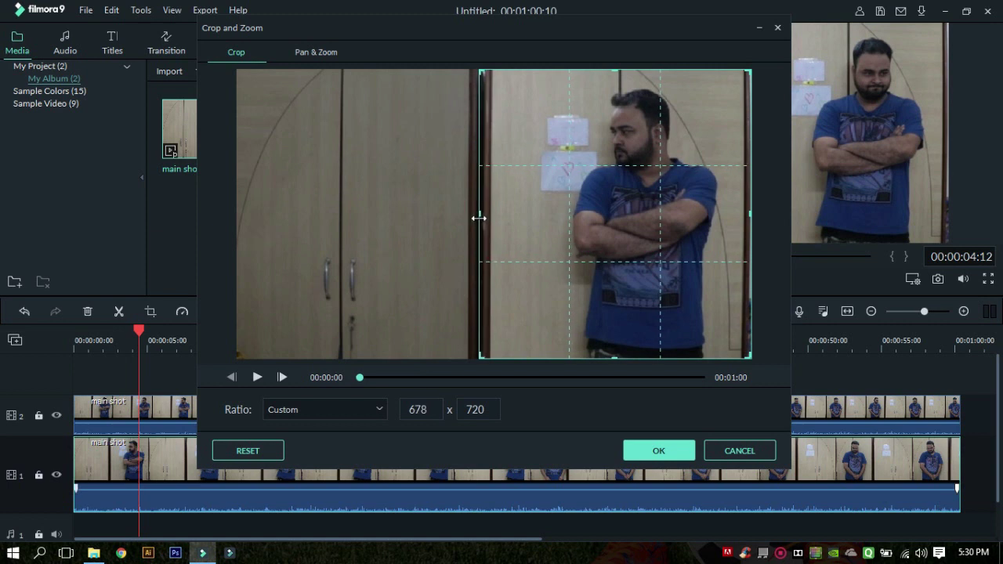
{"action": "left_click", "coordinate": [647, 451]}
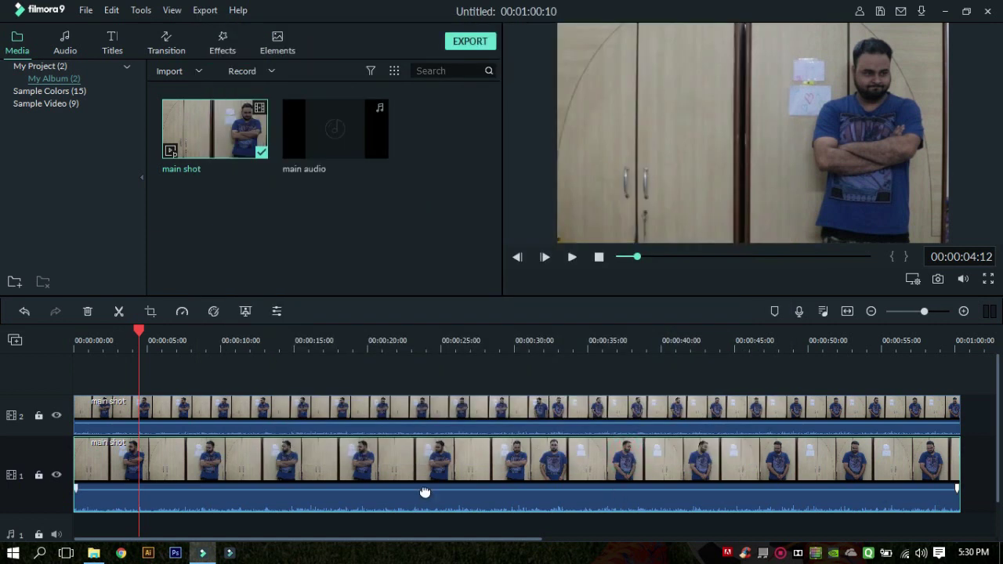
- Trim the start of the track 2 clip to 00:00:32:06 and align the remaining footage with the timeline start
{"action": "left_click_drag", "start_coordinate": [138, 331], "coordinate": [547, 357]}
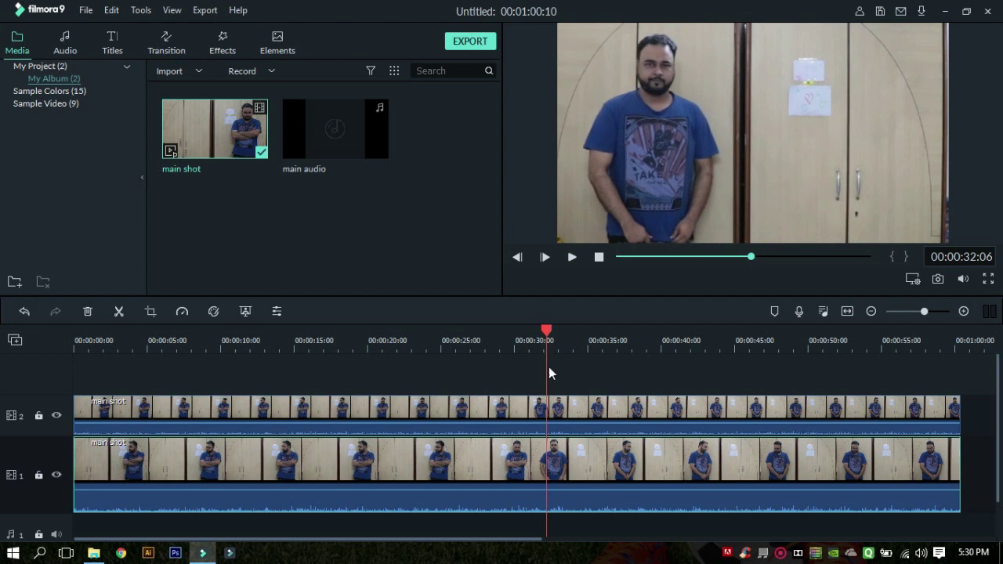
{"action": "left_click", "coordinate": [546, 398]}
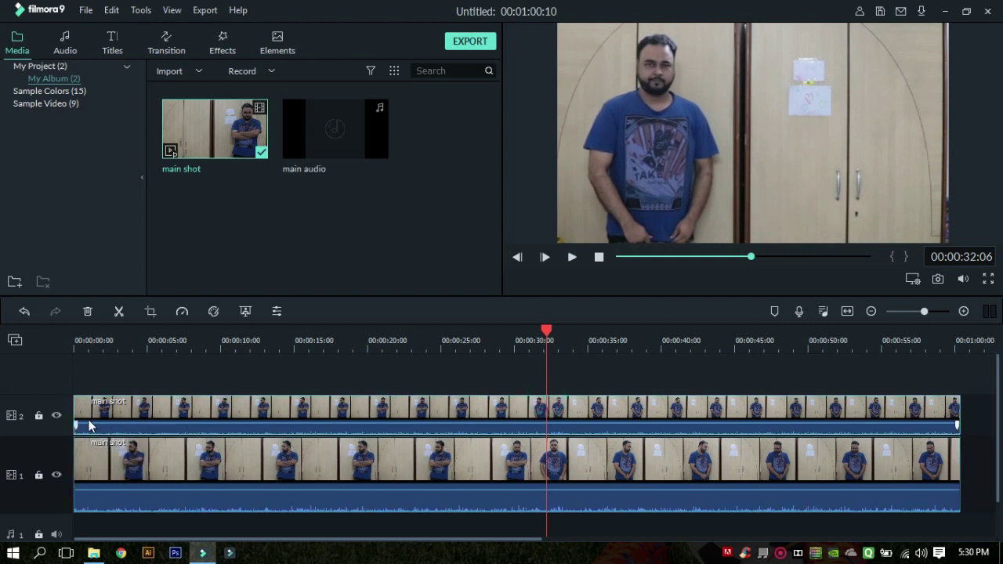
{"action": "left_click_drag", "start_coordinate": [75, 410], "coordinate": [546, 409]}
- Move the cropped full-length clip to track 3, above the trimmed clip
{"action": "left_click_drag", "start_coordinate": [117, 332], "coordinate": [215, 336]}
{"action": "left_click", "coordinate": [248, 441]}
{"action": "left_click_drag", "start_coordinate": [235, 482], "coordinate": [236, 390]}
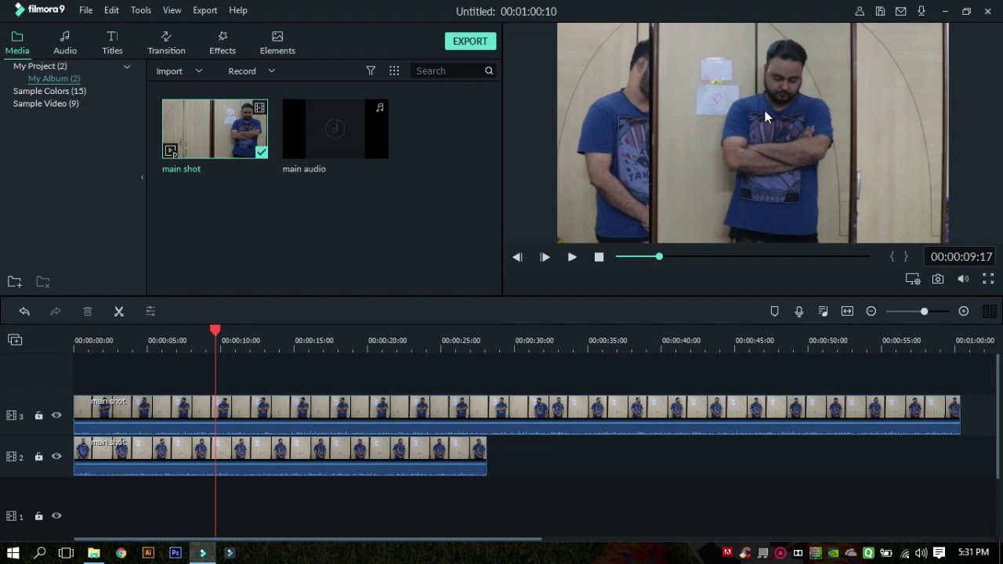
- Set the cropped track 3 clip's X position to 128.0 so it fills the right half of the frame
{"action": "left_click", "coordinate": [310, 417]}
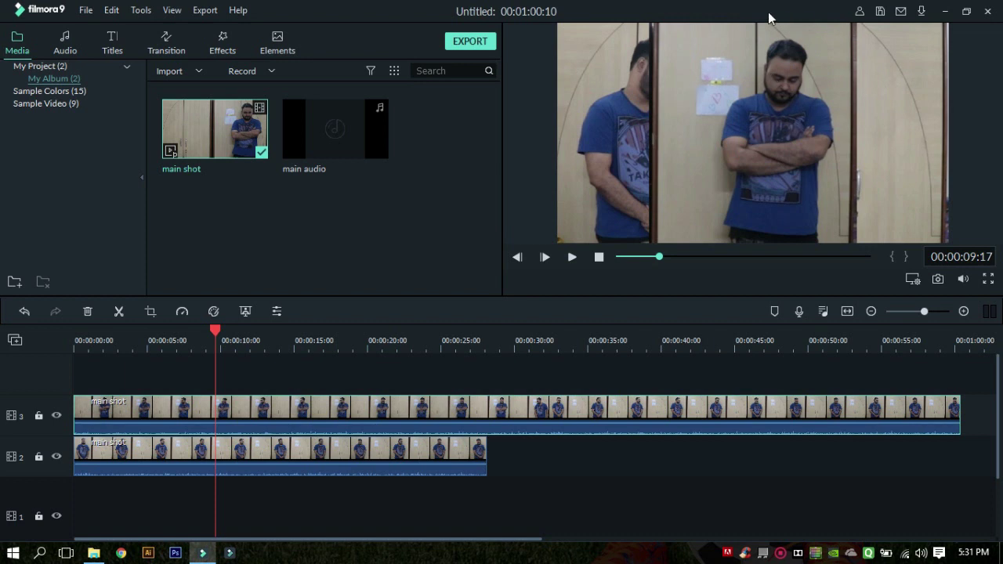
{"action": "double_click", "coordinate": [388, 414]}
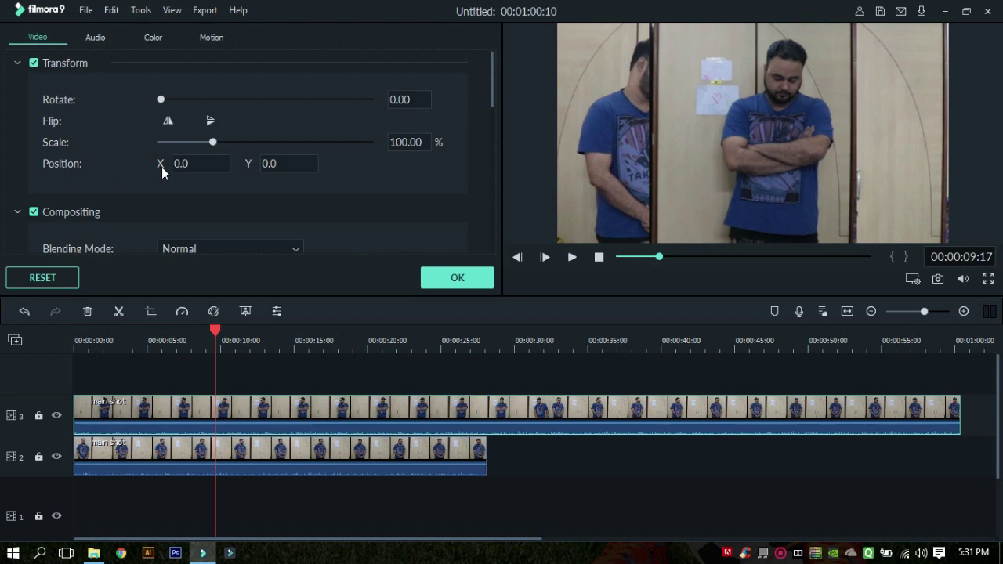
{"action": "left_click_drag", "start_coordinate": [186, 164], "coordinate": [259, 164]}
{"action": "mouse_move", "coordinate": [543, 271]}
{"action": "left_mouse_down"}
{"action": "mouse_move", "coordinate": [577, 272]}
{"action": "mouse_move", "coordinate": [558, 273]}
{"action": "left_mouse_up"}
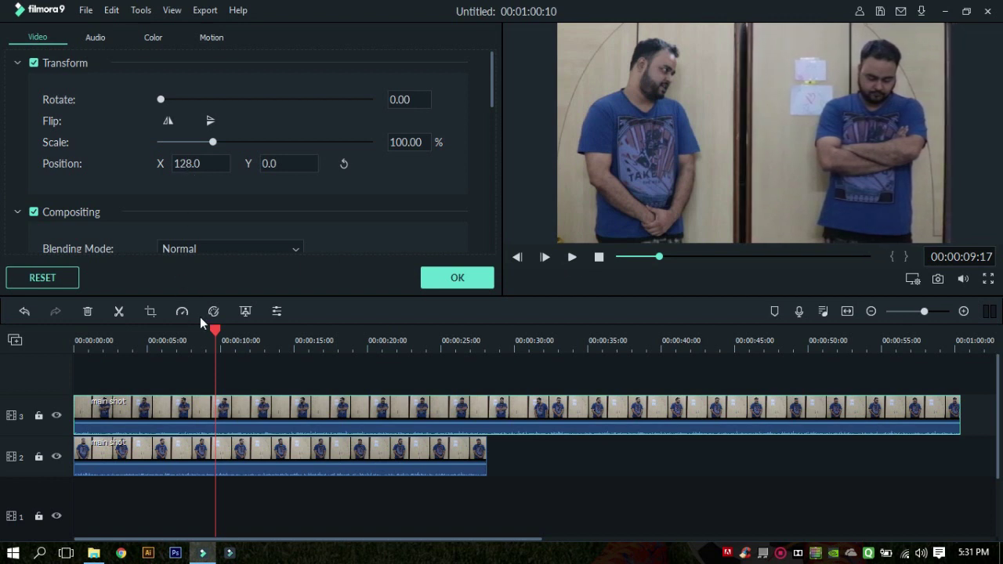
- Split both video clips at 00:00:25:07 and delete the portions after the cut
{"action": "left_click_drag", "start_coordinate": [217, 331], "coordinate": [446, 401]}
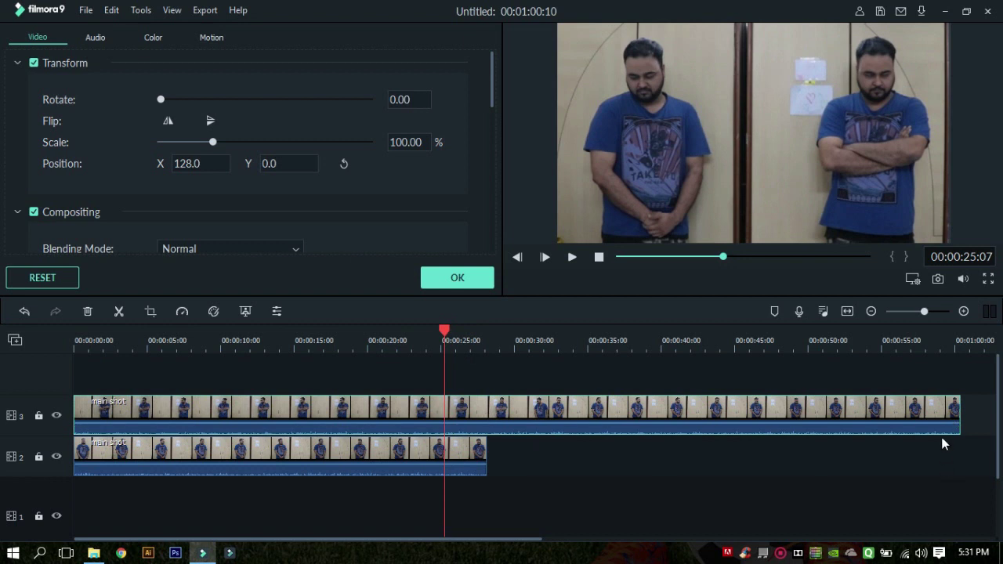
{"action": "left_click", "coordinate": [479, 470]}
{"action": "left_click", "coordinate": [458, 461]}
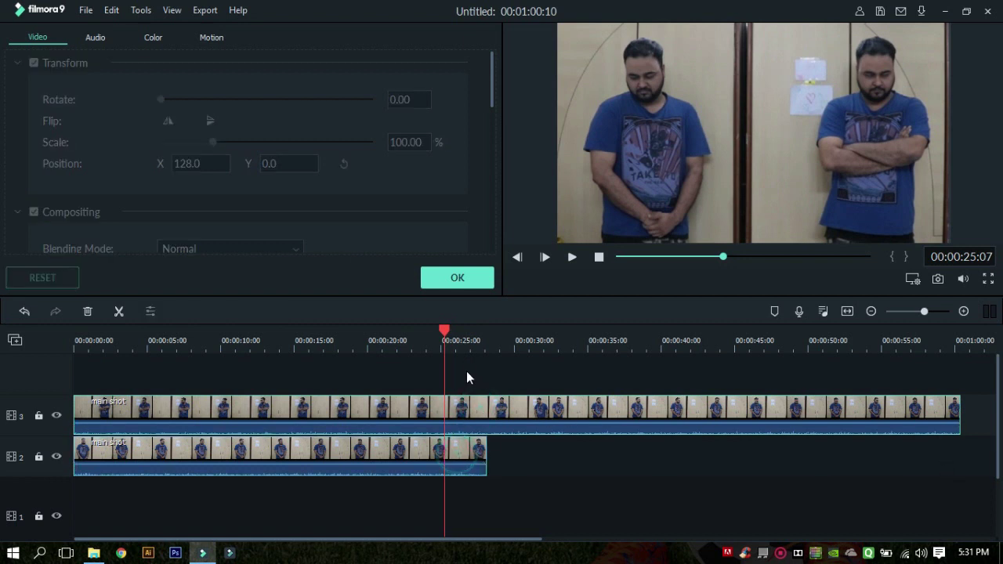
{"action": "key", "text": "ctrl+b"}
{"action": "left_click", "coordinate": [481, 413]}
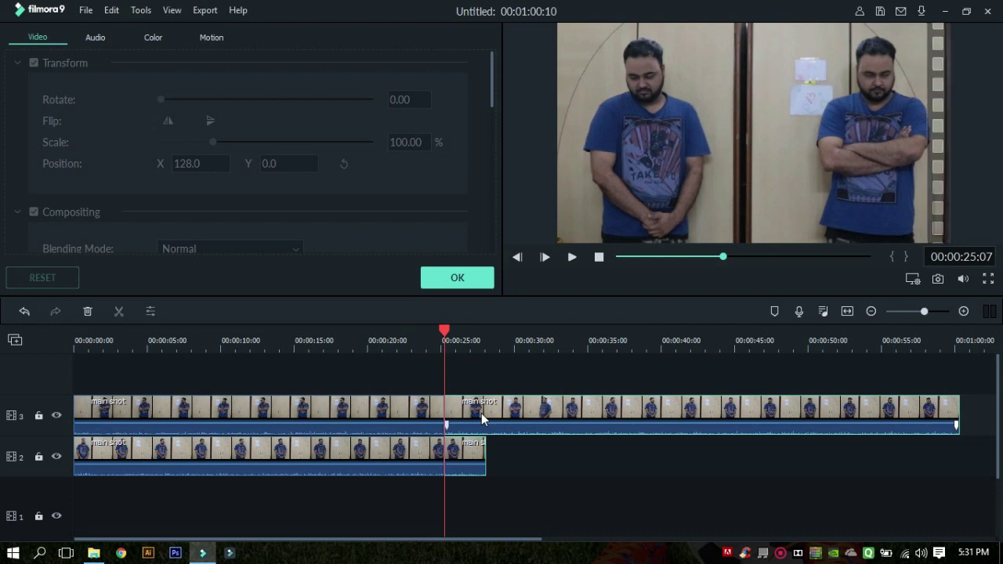
{"action": "key", "text": "Delete"}
- Split both video clips at 00:00:00:23 and remove their opening pieces, closing the gap at the timeline start
{"action": "left_click_drag", "start_coordinate": [444, 330], "coordinate": [88, 354]}
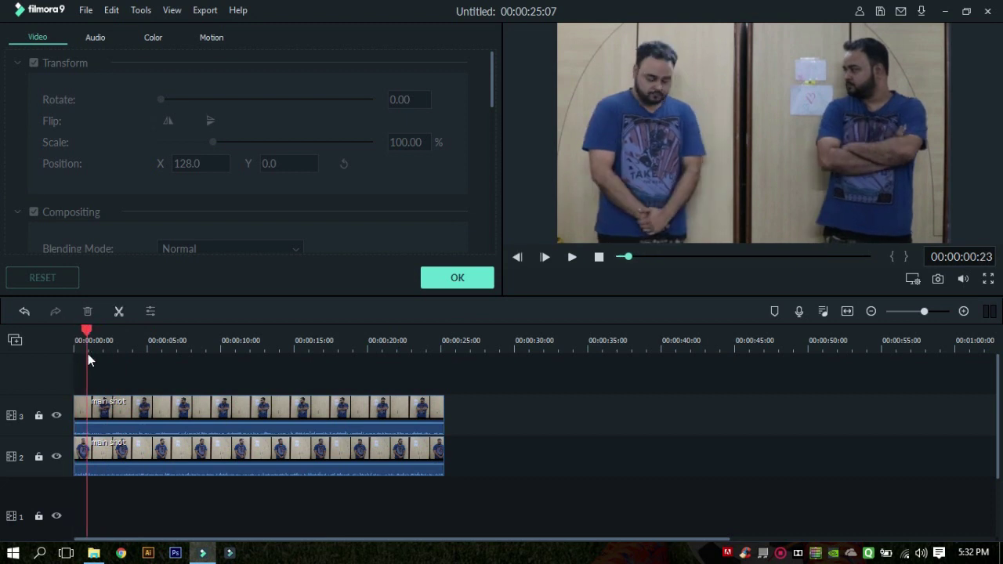
{"action": "left_click", "coordinate": [109, 415]}
{"action": "left_click", "coordinate": [135, 460], "text": "ctrl"}
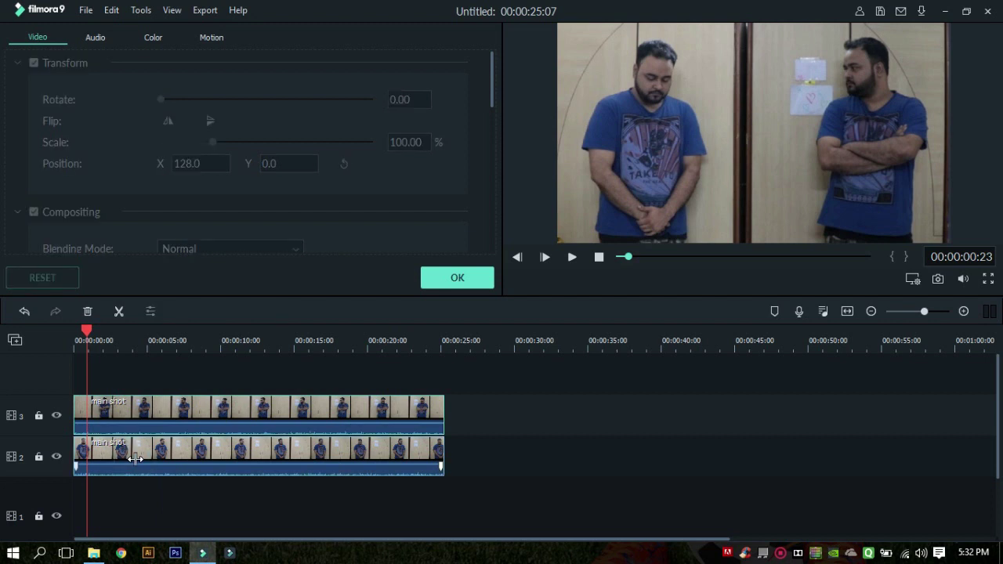
{"action": "key", "text": "ctrl+b"}
{"action": "left_click", "coordinate": [83, 417]}
{"action": "key", "text": "Delete"}
{"action": "left_click", "coordinate": [84, 453]}
{"action": "right_click", "coordinate": [84, 453]}
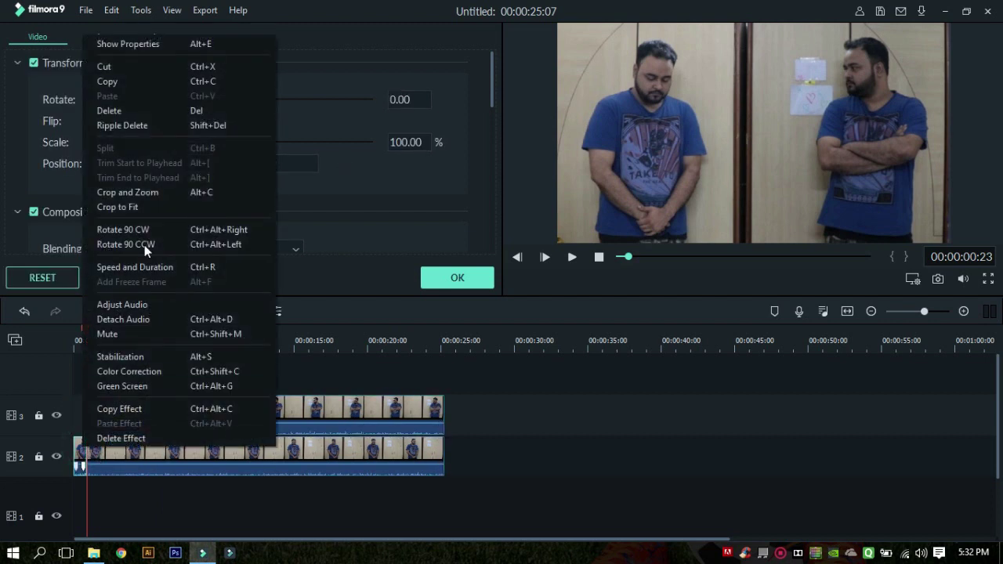
{"action": "left_click", "coordinate": [154, 128]}
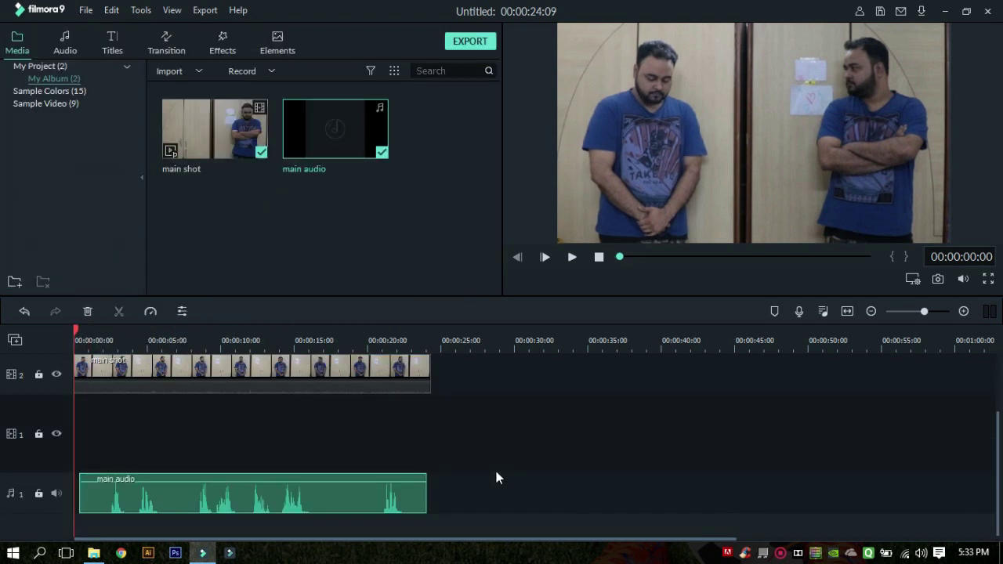
- Split the main audio clip at 00:00:11:21, in the pause between two lines of dialogue
{"action": "scroll", "coordinate": [219, 437], "scroll_direction": "up", "scroll_amount": 1}
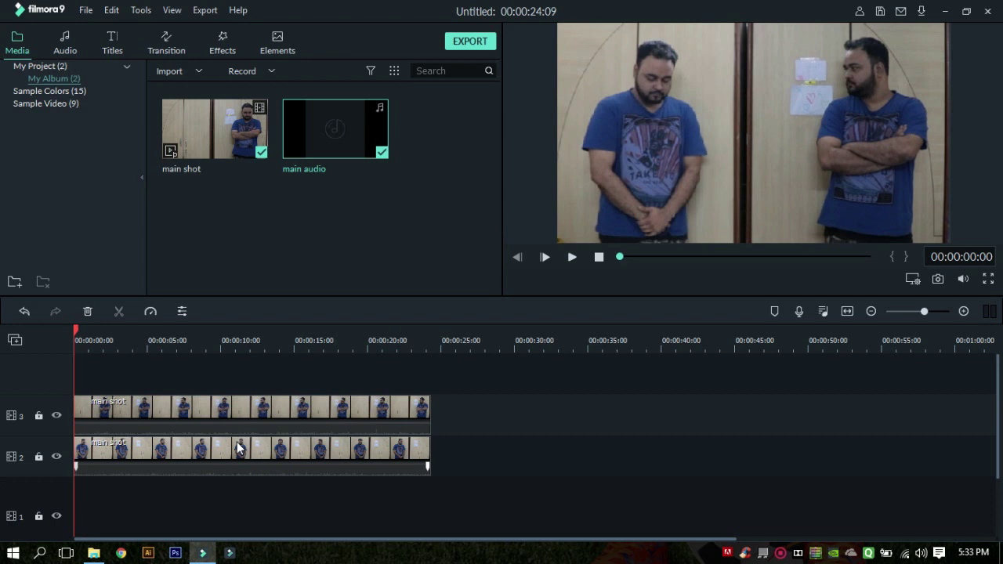
{"action": "scroll", "coordinate": [236, 448], "scroll_direction": "down", "scroll_amount": 2}
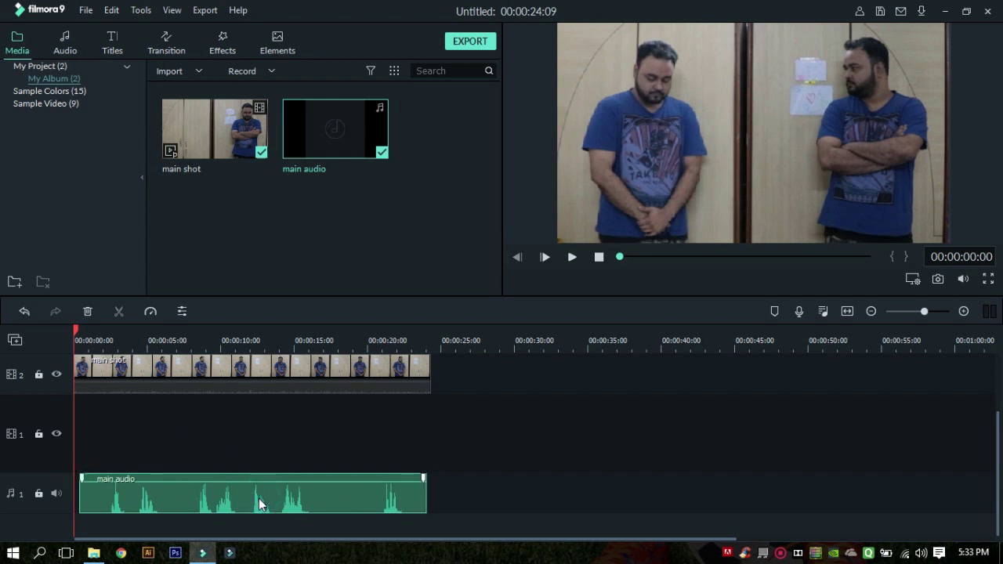
{"action": "left_click", "coordinate": [247, 342]}
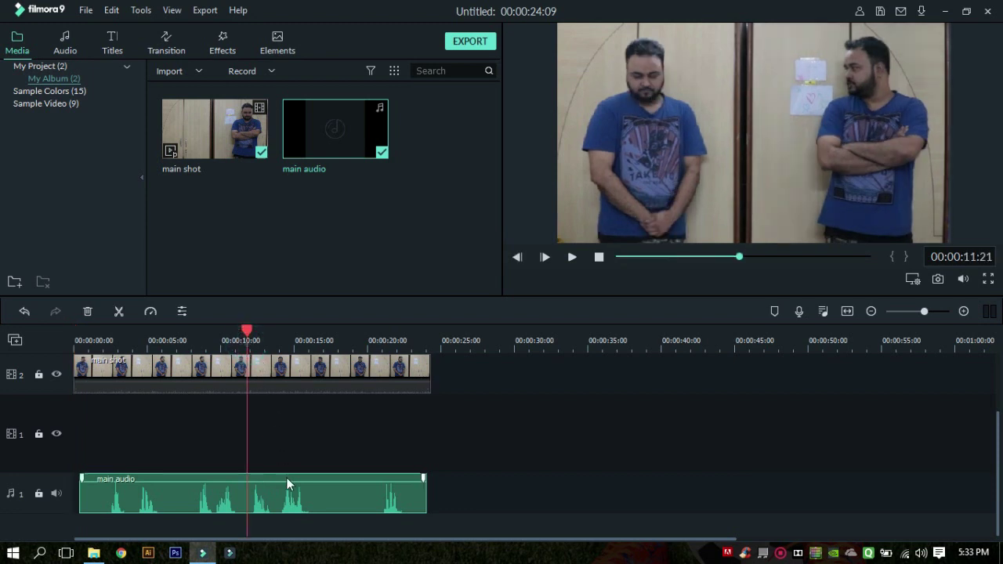
{"action": "left_click", "coordinate": [287, 501]}
{"action": "key", "text": "ctrl+b"}
- Split the second main audio piece at 00:00:13:21, before the next line of dialogue
{"action": "left_click", "coordinate": [264, 337]}
{"action": "left_click", "coordinate": [274, 335]}
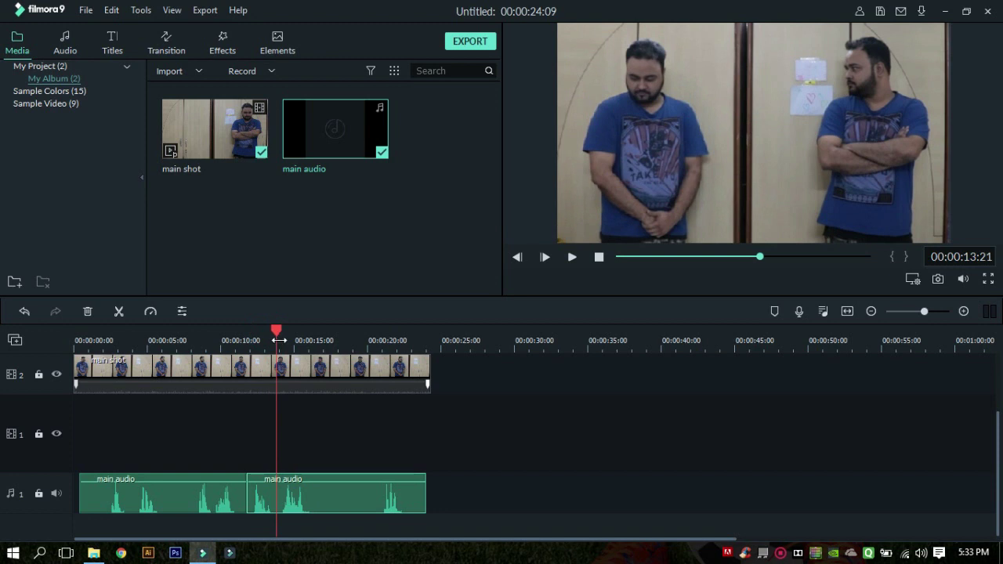
{"action": "left_click", "coordinate": [321, 506]}
{"action": "key", "text": "ctrl+b"}
{"action": "left_click", "coordinate": [292, 375]}
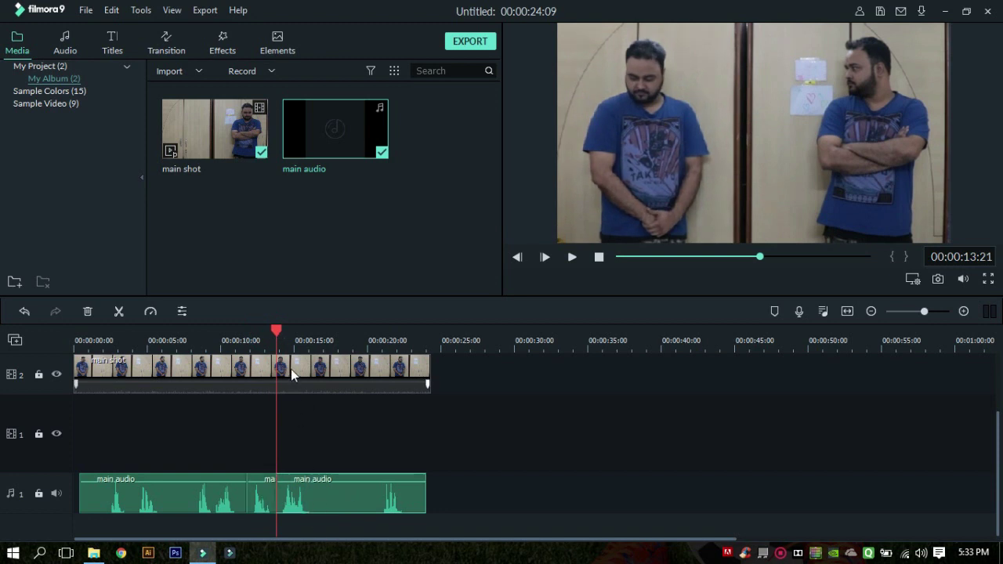
- Open the audio settings of the first main audio piece and undo the last audio change
{"action": "left_click_drag", "start_coordinate": [284, 335], "coordinate": [204, 334]}
{"action": "double_click", "coordinate": [218, 502]}
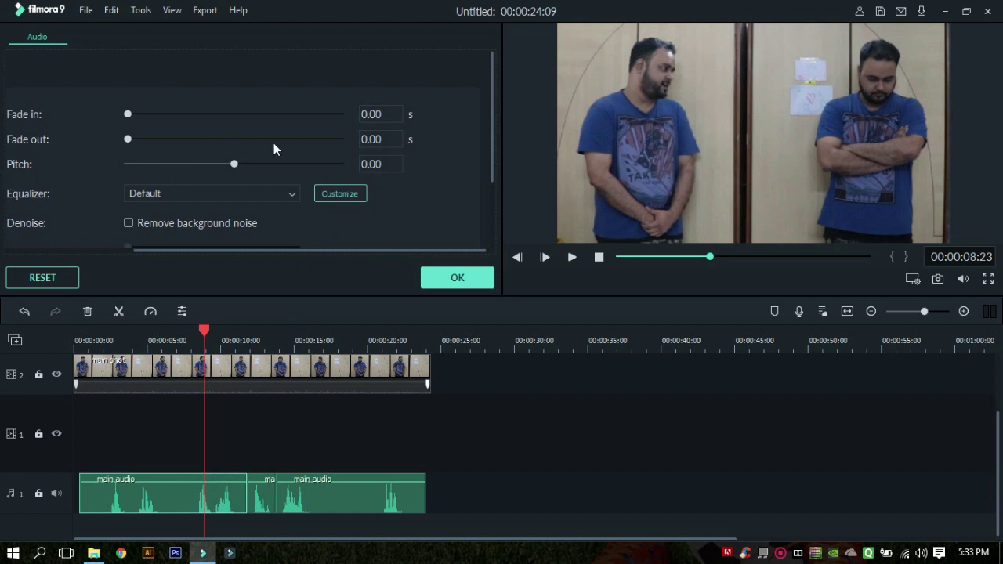
{"action": "key", "text": "ctrl+z"}
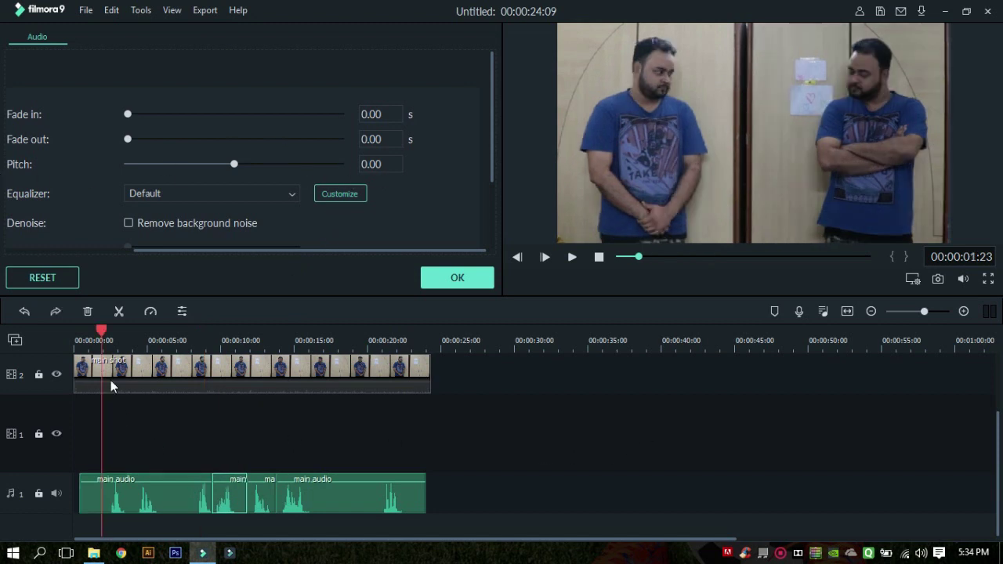
- Preview the first main audio piece, set its pitch to 5.00 and play it again to compare the voice
{"action": "left_click", "coordinate": [572, 258]}
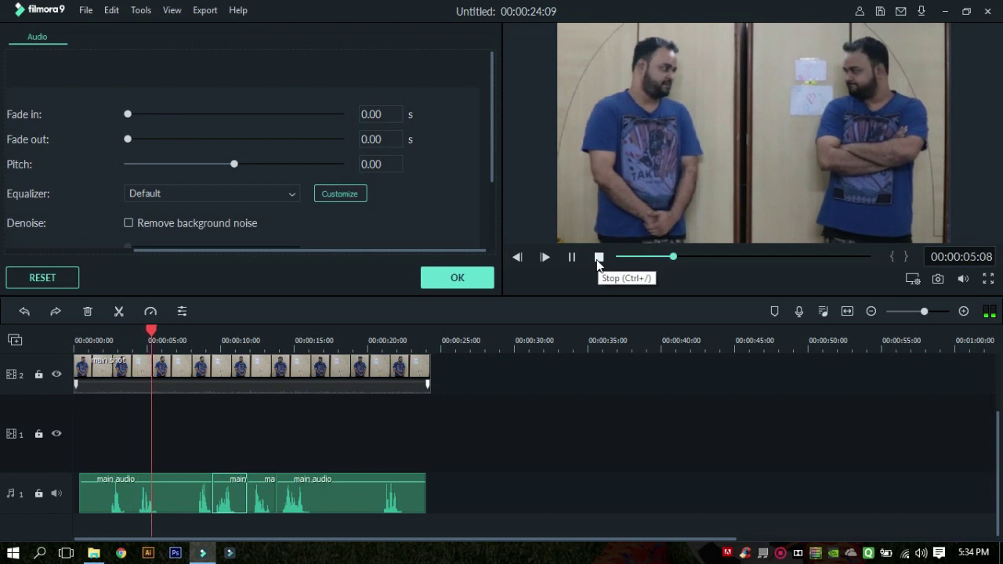
{"action": "left_click", "coordinate": [599, 258]}
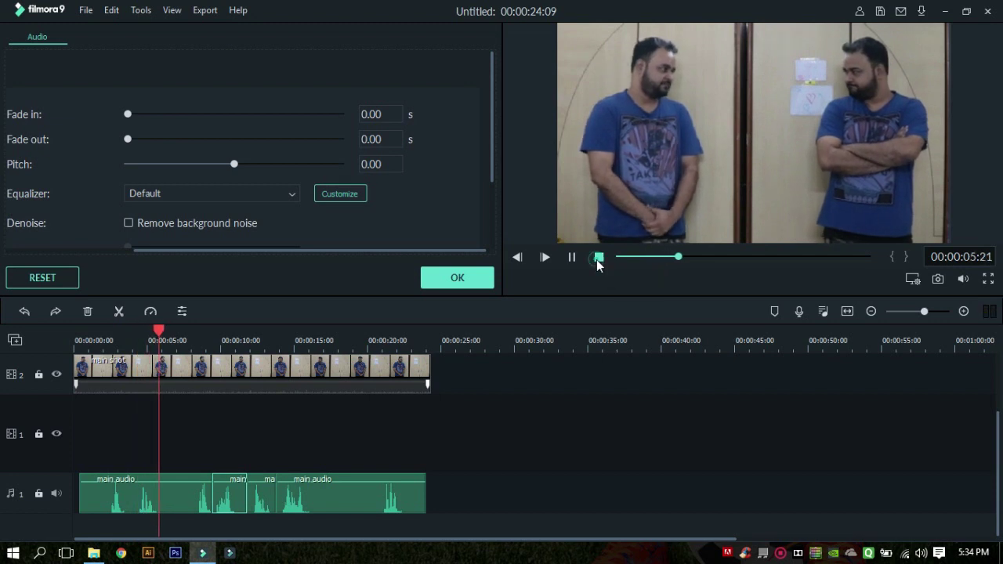
{"action": "left_click", "coordinate": [177, 496]}
{"action": "left_click_drag", "start_coordinate": [393, 163], "coordinate": [389, 163]}
{"action": "left_click", "coordinate": [389, 168]}
{"action": "type", "text": "5"}
{"action": "key", "text": "Return"}
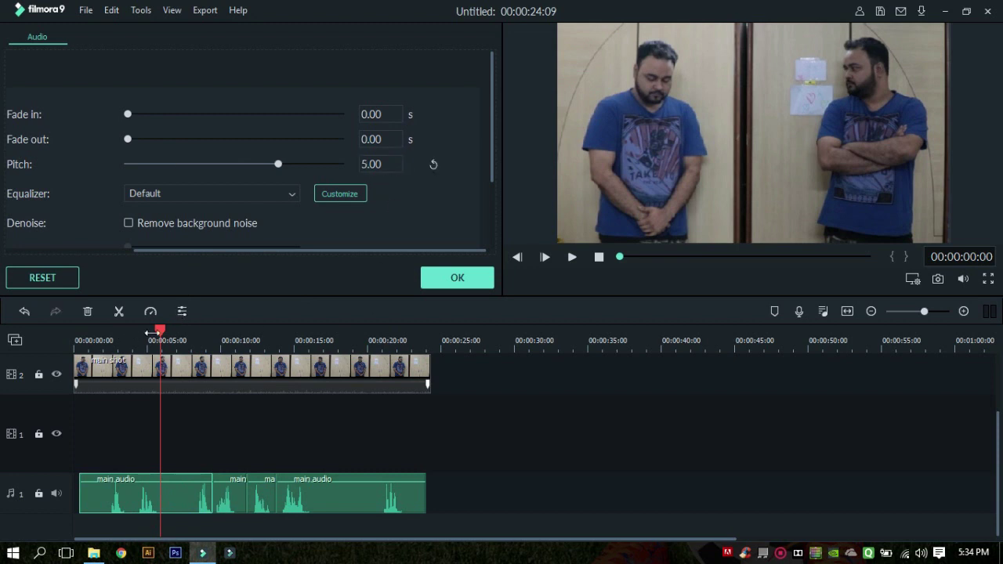
{"action": "left_click_drag", "start_coordinate": [149, 337], "coordinate": [101, 337]}
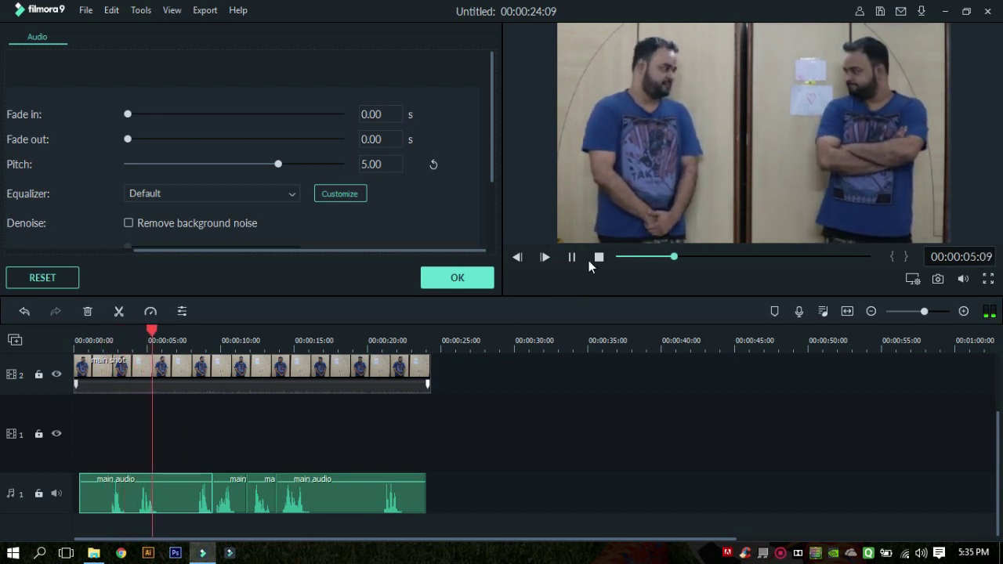
{"action": "left_click", "coordinate": [599, 258]}
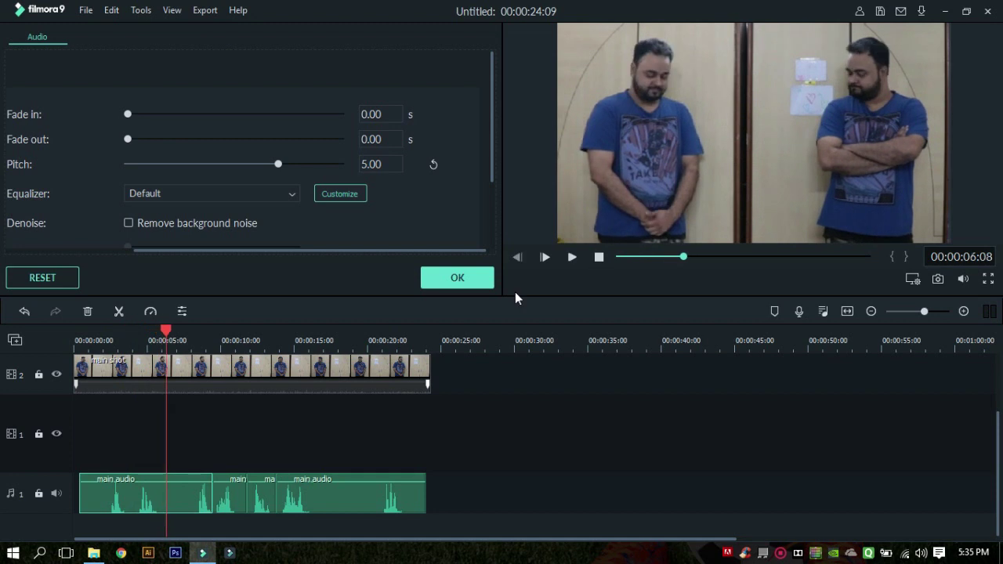